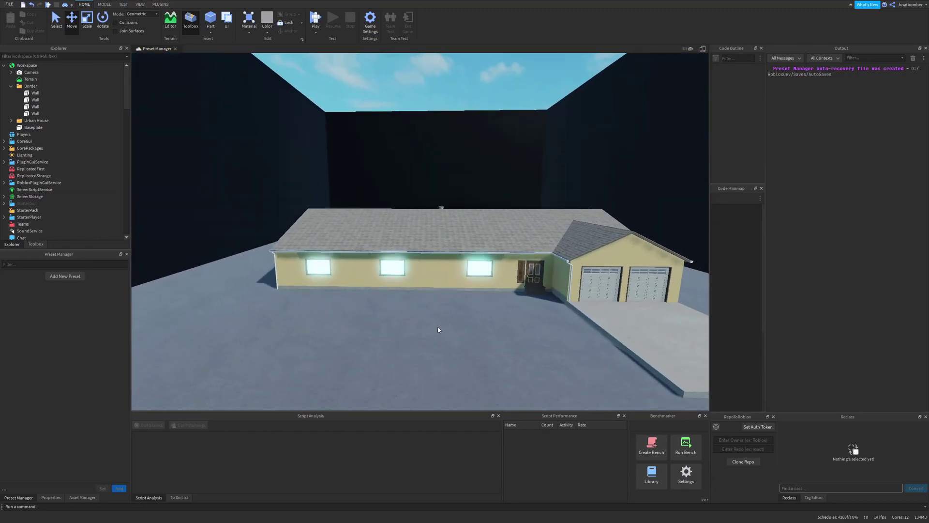
Add a new preset in the Preset Manager and name it Map Border
{"action": "scroll", "coordinate": [438, 329], "scroll_direction": "up", "scroll_amount": 1}
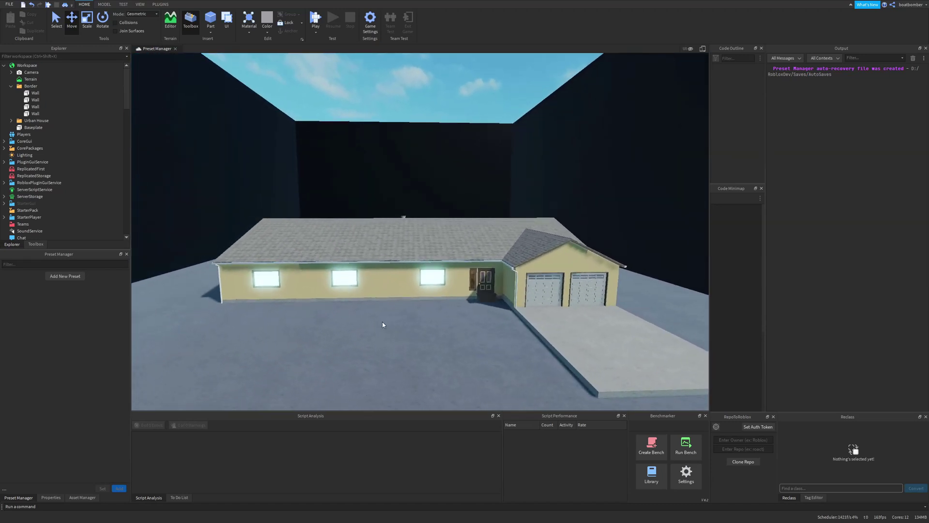
{"action": "left_click", "coordinate": [65, 277]}
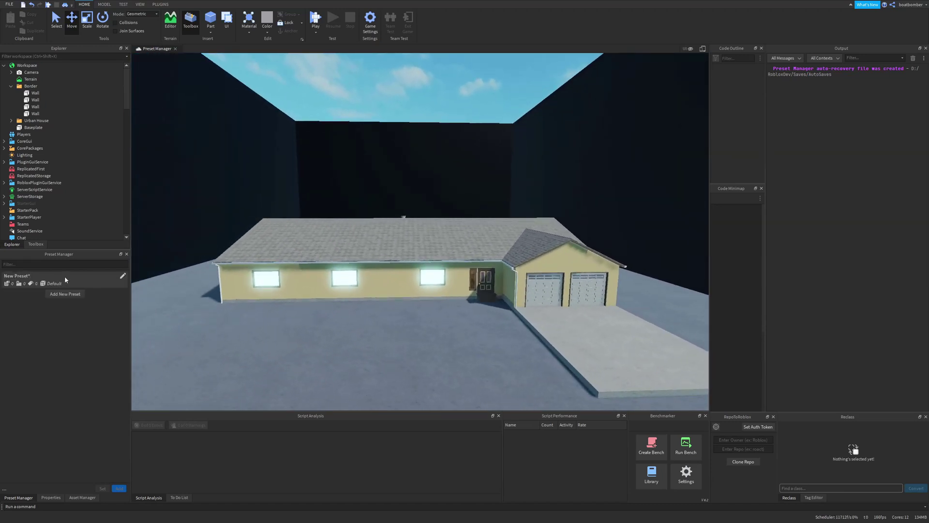
{"action": "key", "text": "BackSpace"}
{"action": "key", "text": "BackSpace"}
{"action": "key", "text": "BackSpace"}
{"action": "key", "text": "BackSpace"}
{"action": "key", "text": "BackSpace"}
{"action": "key", "text": "BackSpace"}
{"action": "key", "text": "BackSpace"}
{"action": "key", "text": "BackSpace"}
{"action": "key", "text": "BackSpace"}
{"action": "key", "text": "BackSpace"}
{"action": "type", "text": "Map Border"}
Open the Map Border preset for editing and set its collision group to MapBorder
{"action": "left_click", "coordinate": [123, 277]}
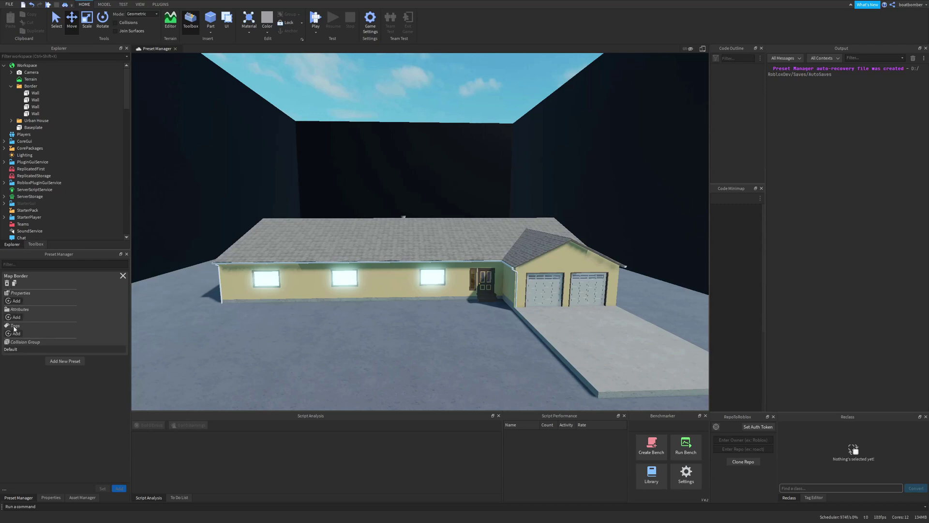
{"action": "double_click", "coordinate": [15, 349]}
{"action": "type", "text": "MapBorder"}
{"action": "key", "text": "Return"}
Give the Map Border preset the properties Transparency 1 and CanTouch false, and finish editing it
{"action": "left_click", "coordinate": [24, 301]}
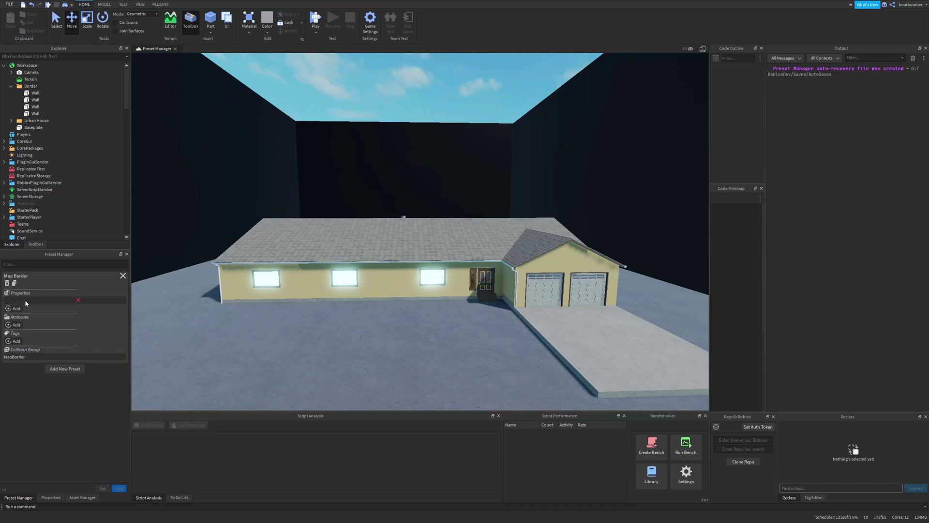
{"action": "type", "text": "Tra"}
{"action": "left_click", "coordinate": [26, 309]}
{"action": "left_click", "coordinate": [24, 308]}
{"action": "type", "text": "Can"}
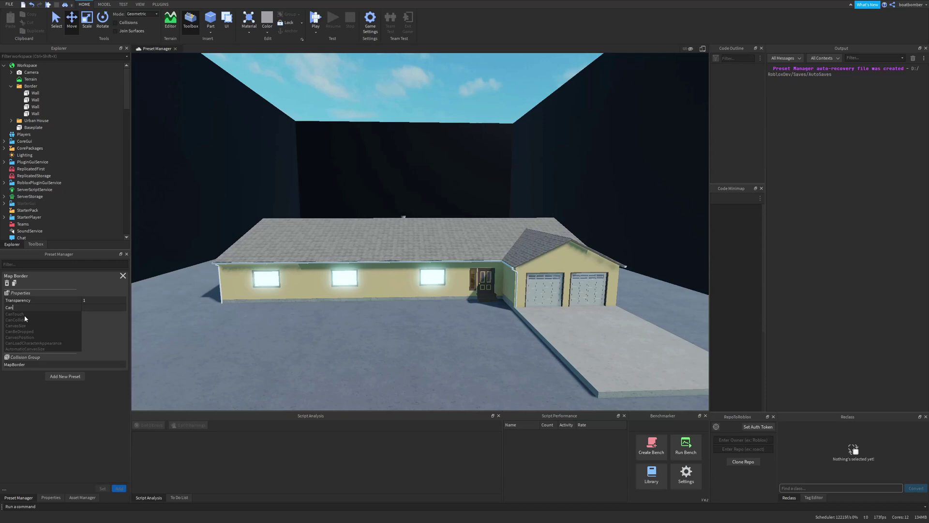
{"action": "left_click", "coordinate": [24, 314]}
{"action": "type", "text": "false"}
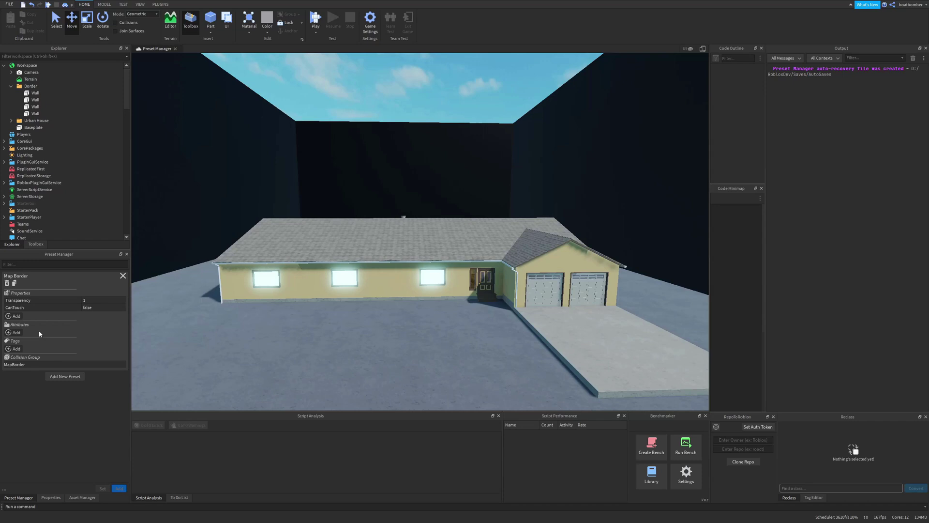
{"action": "left_click", "coordinate": [122, 277]}
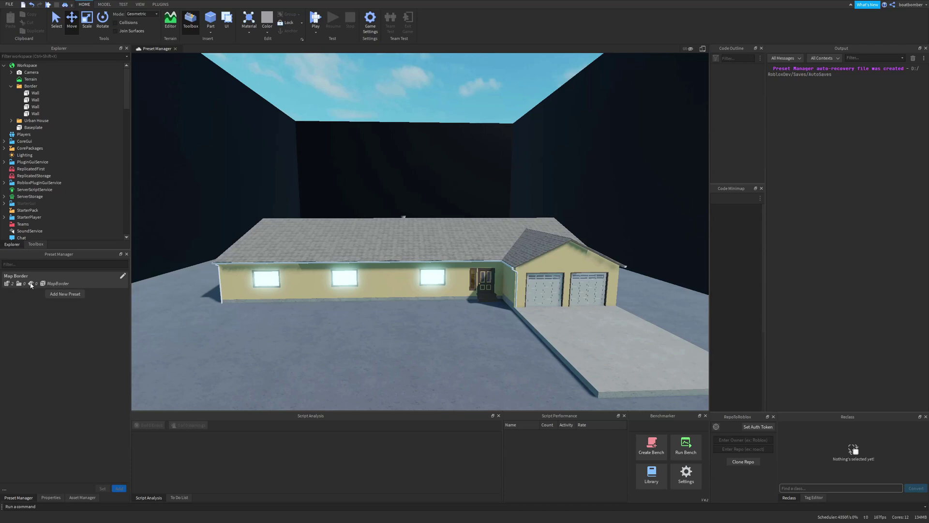
Apply the Map Border preset to all four Wall parts in the Border folder and review their properties
{"action": "left_click", "coordinate": [82, 284]}
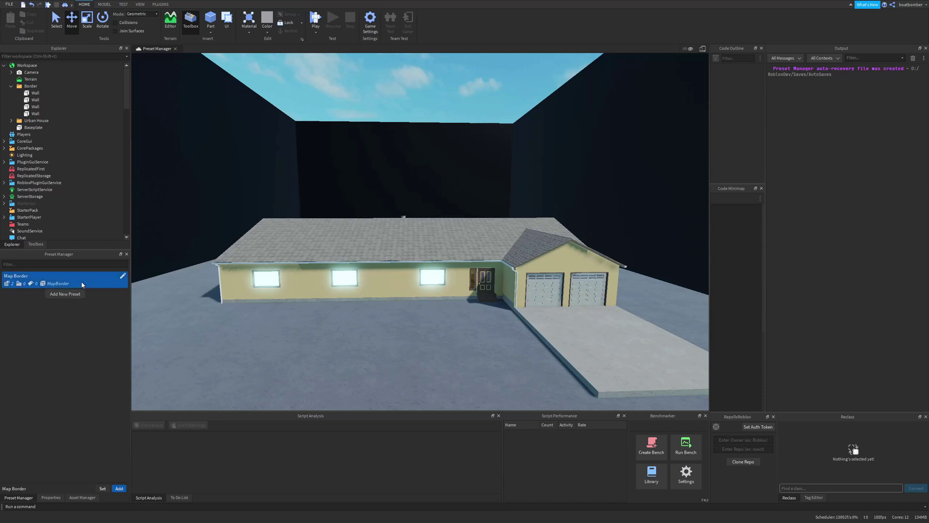
{"action": "left_click", "coordinate": [35, 93]}
{"action": "left_click", "coordinate": [33, 114], "text": "shift"}
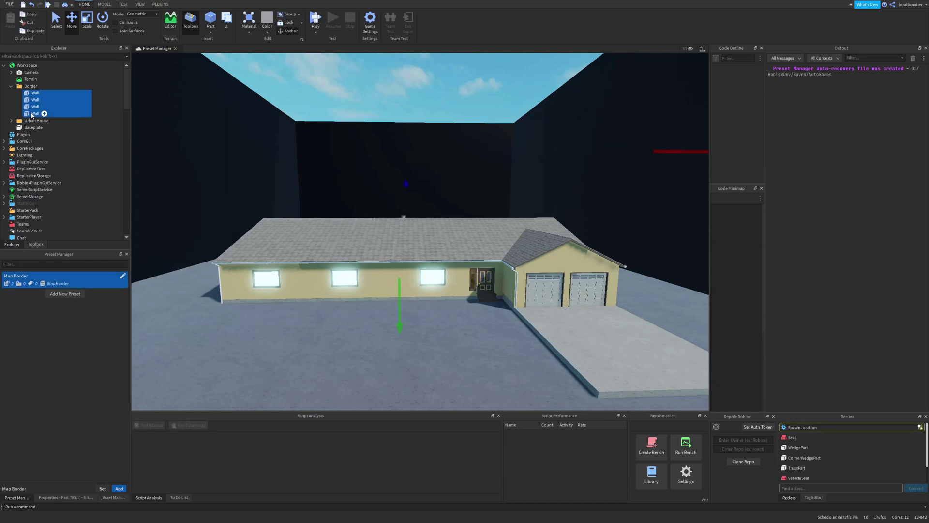
{"action": "left_click", "coordinate": [119, 489]}
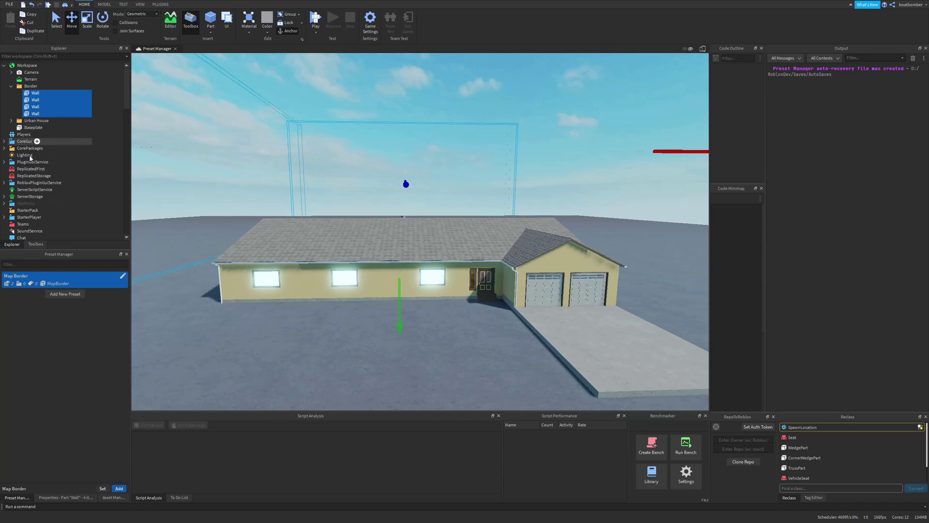
{"action": "left_click", "coordinate": [66, 497]}
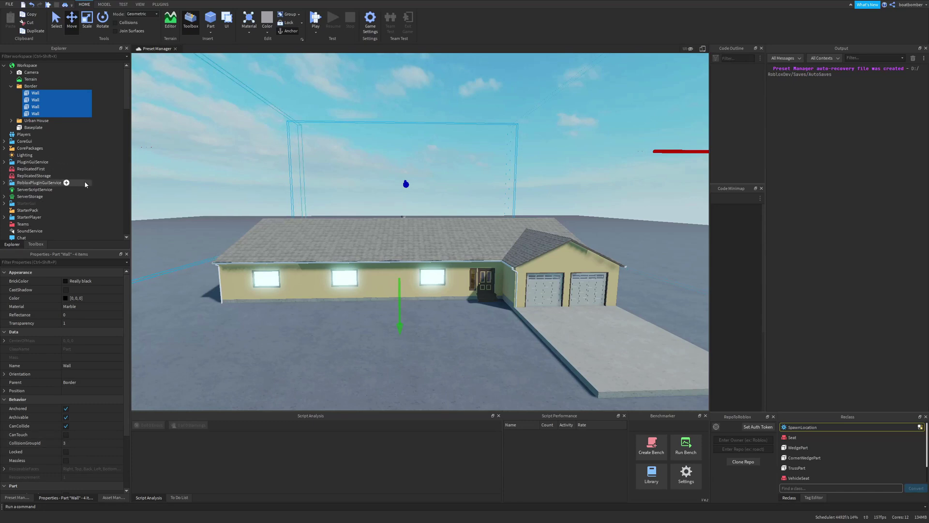
{"action": "left_click", "coordinate": [17, 497]}
Add a second preset in the Preset Manager and name it Windows
{"action": "left_click", "coordinate": [48, 277]}
{"action": "left_click", "coordinate": [68, 293]}
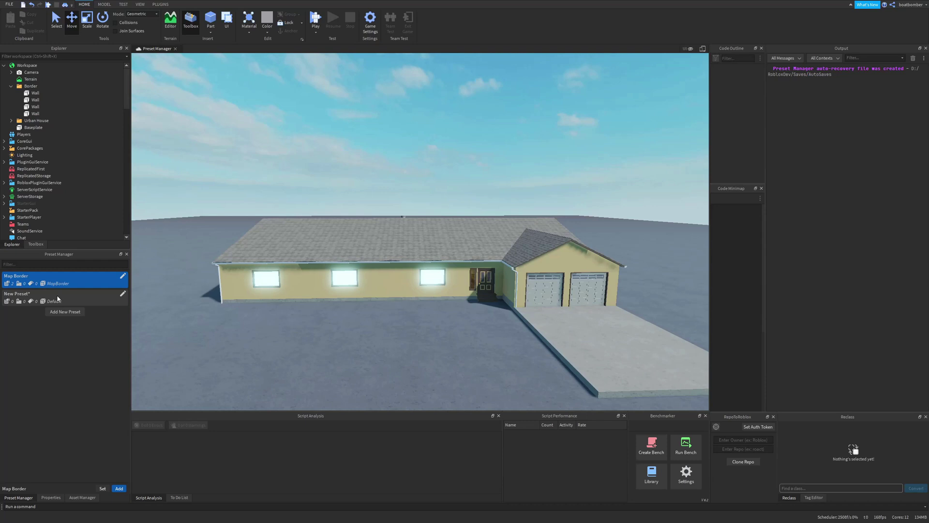
{"action": "key", "text": "ctrl+a"}
{"action": "key", "text": "BackSpace"}
{"action": "type", "text": "Windows"}
Give the Windows preset the properties Transparency 0.6 and Material Glass
{"action": "left_click", "coordinate": [123, 294]}
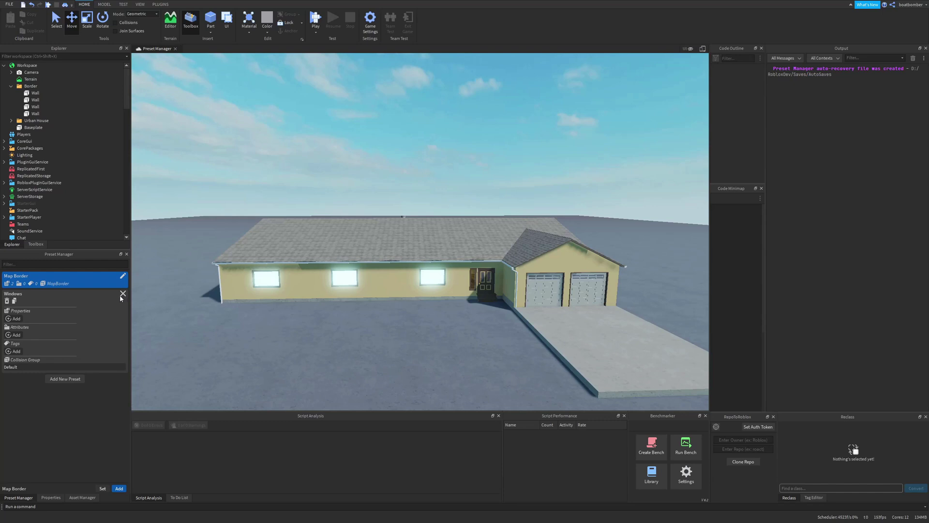
{"action": "left_click", "coordinate": [25, 321]}
{"action": "left_click", "coordinate": [28, 314]}
{"action": "type", "text": "Tr"}
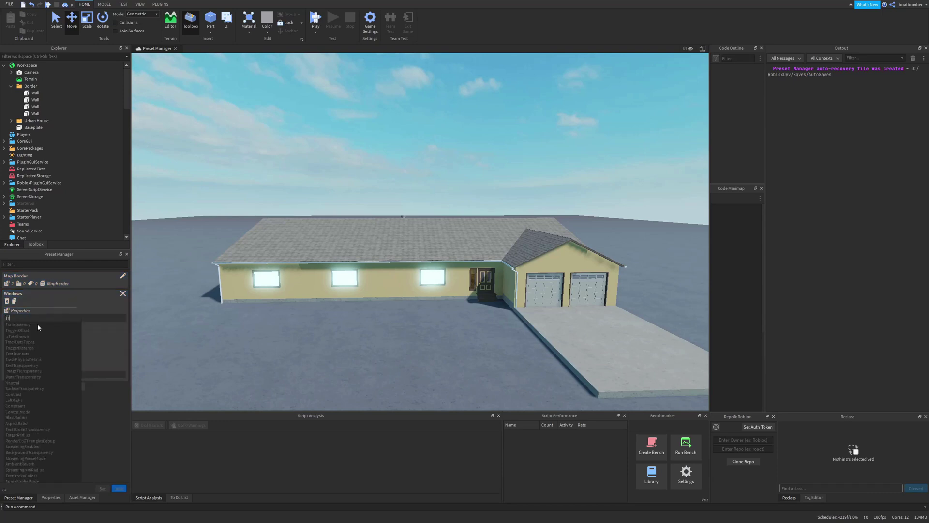
{"action": "left_click", "coordinate": [37, 323]}
{"action": "type", "text": ".6"}
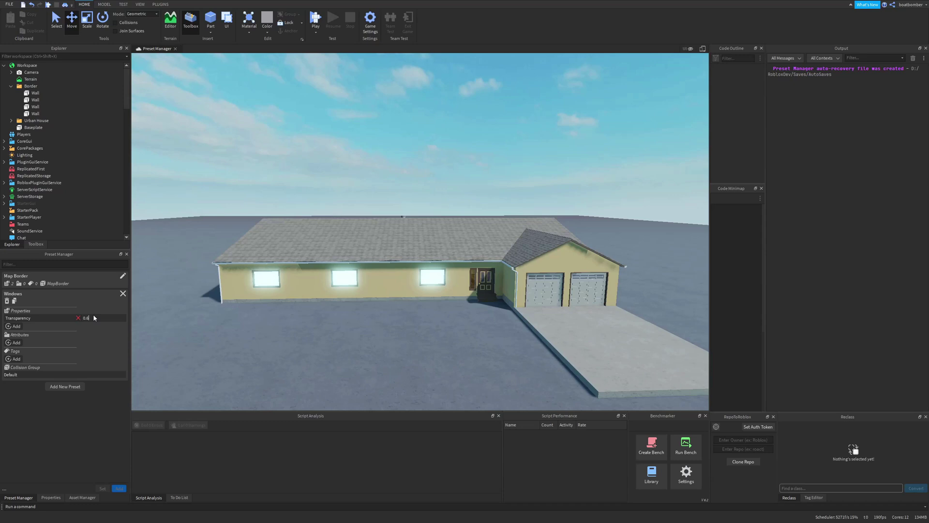
{"action": "left_click", "coordinate": [25, 327]}
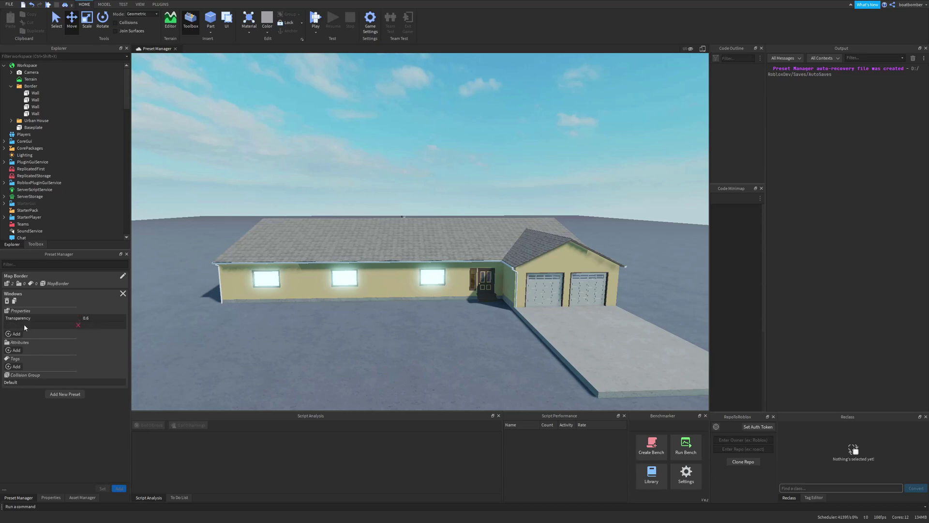
{"action": "type", "text": "Mat"}
{"action": "left_click", "coordinate": [24, 332]}
{"action": "key", "text": "BackSpace"}
Add a number attribute Health with value 40 and a Breakable tag to the Windows preset
{"action": "left_click", "coordinate": [16, 350]}
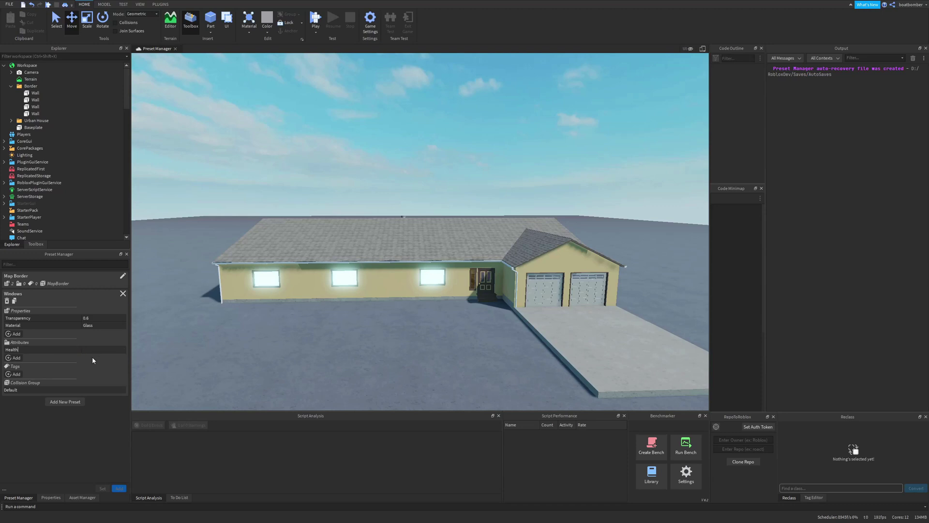
{"action": "left_click", "coordinate": [123, 350]}
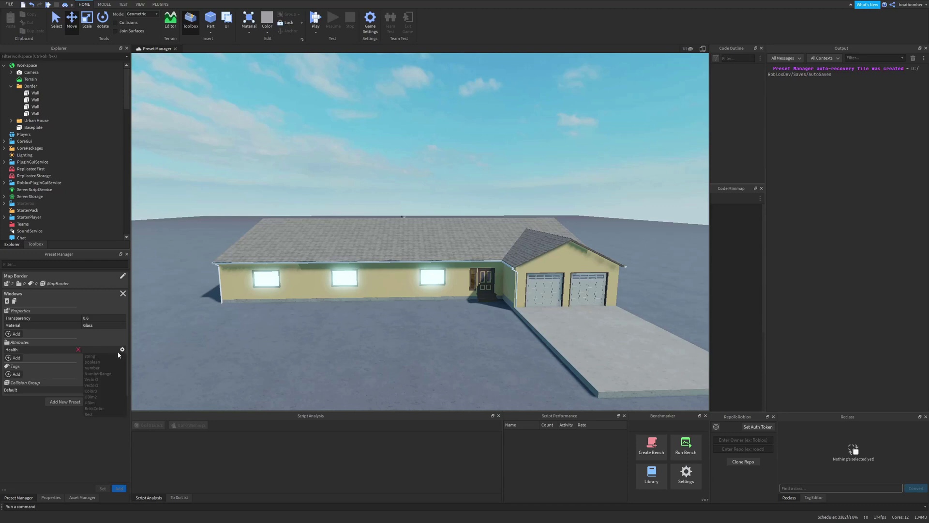
{"action": "left_click", "coordinate": [97, 367]}
{"action": "type", "text": "40"}
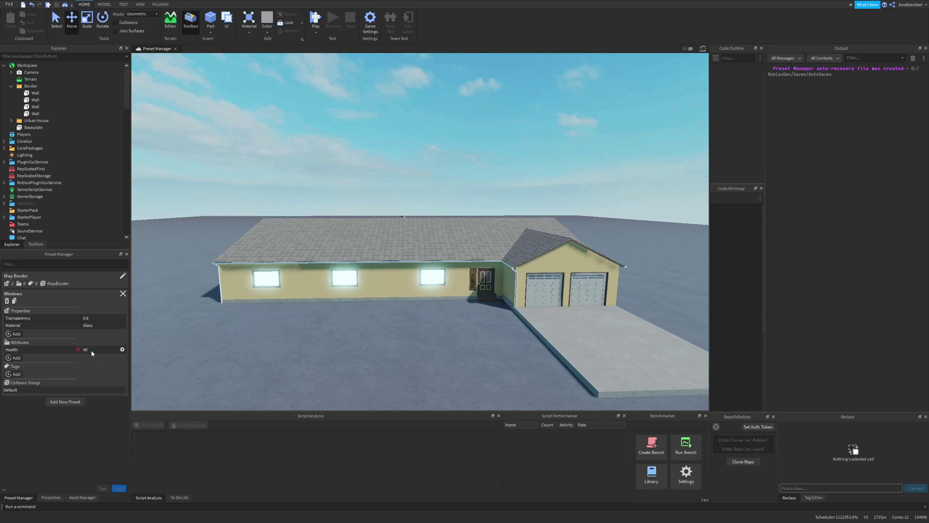
{"action": "left_click", "coordinate": [16, 374]}
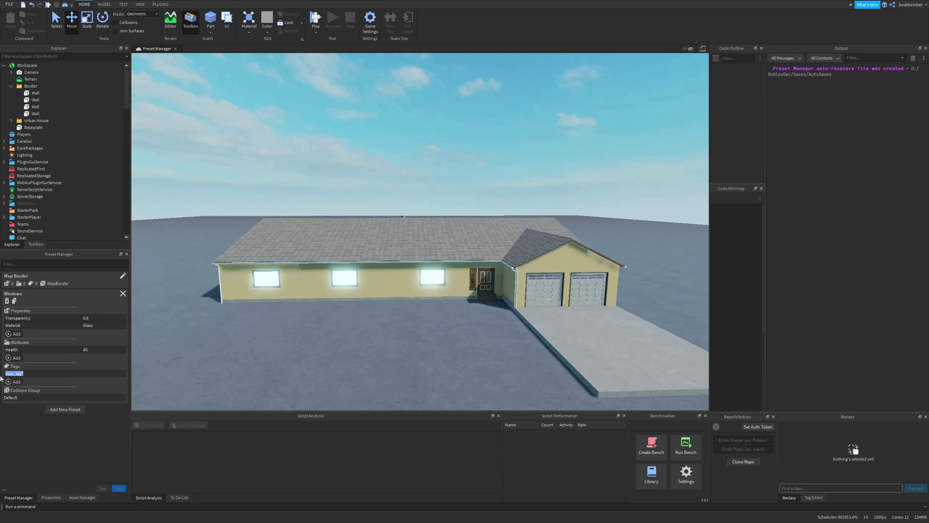
{"action": "type", "text": "Breakable"}
Apply the Windows preset to the glass pane of the house window nearest the front door
{"action": "right_click_drag", "start_coordinate": [324, 306], "coordinate": [269, 266]}
{"action": "scroll", "coordinate": [324, 307], "scroll_direction": "up", "scroll_amount": 2}
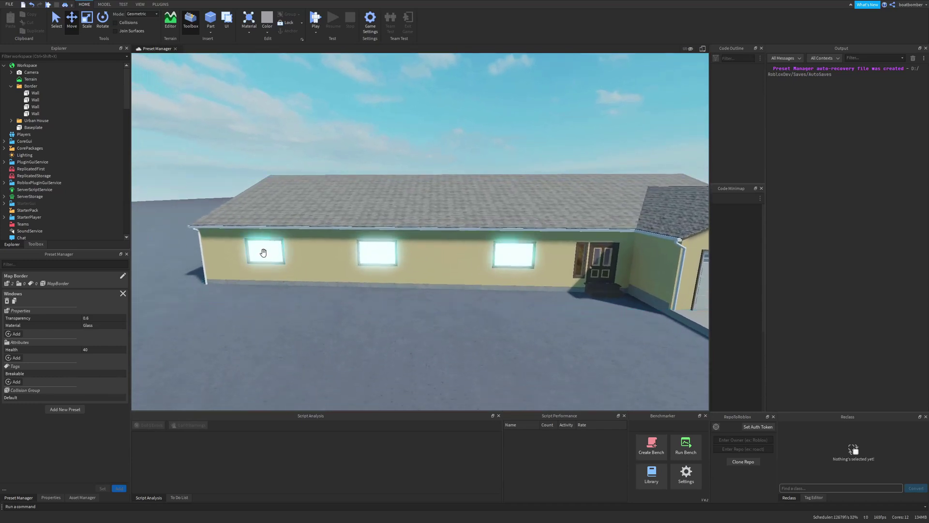
{"action": "left_click", "coordinate": [263, 253]}
{"action": "left_click", "coordinate": [384, 253]}
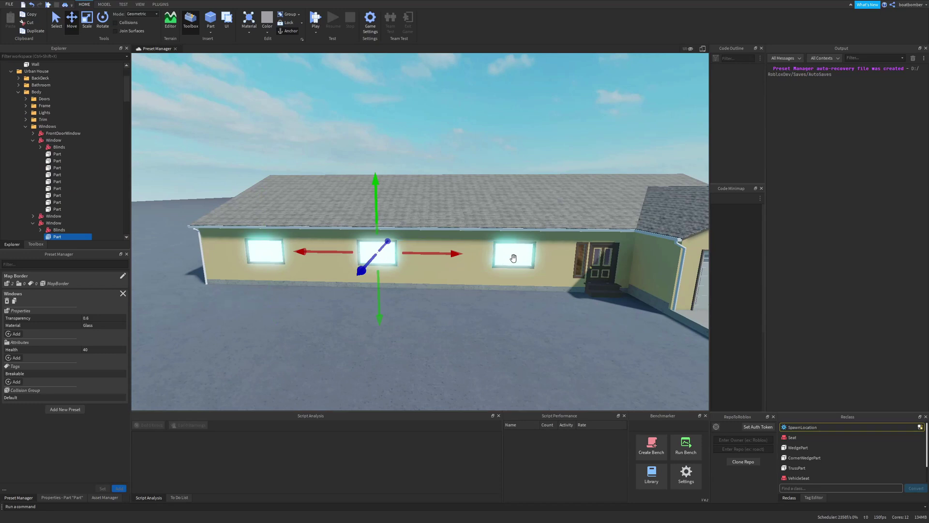
{"action": "left_click", "coordinate": [513, 258]}
{"action": "left_click", "coordinate": [97, 306]}
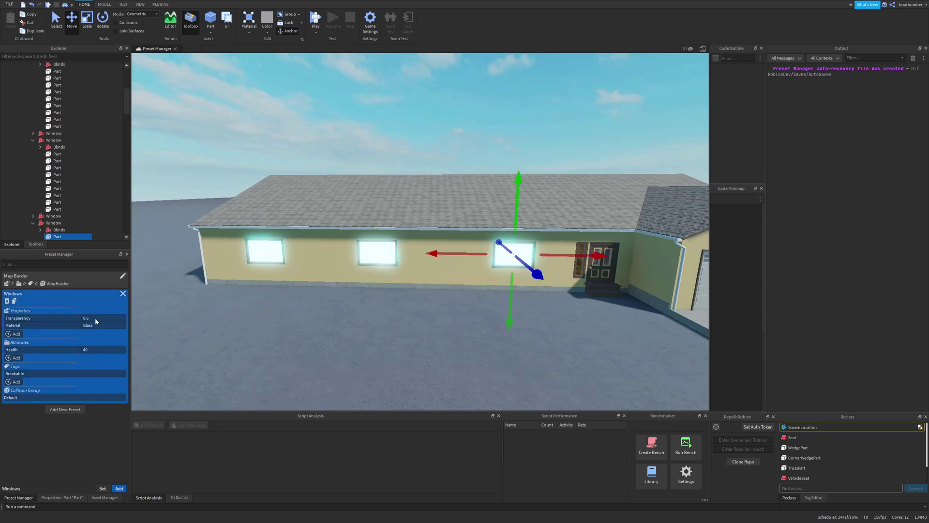
{"action": "left_click", "coordinate": [119, 488]}
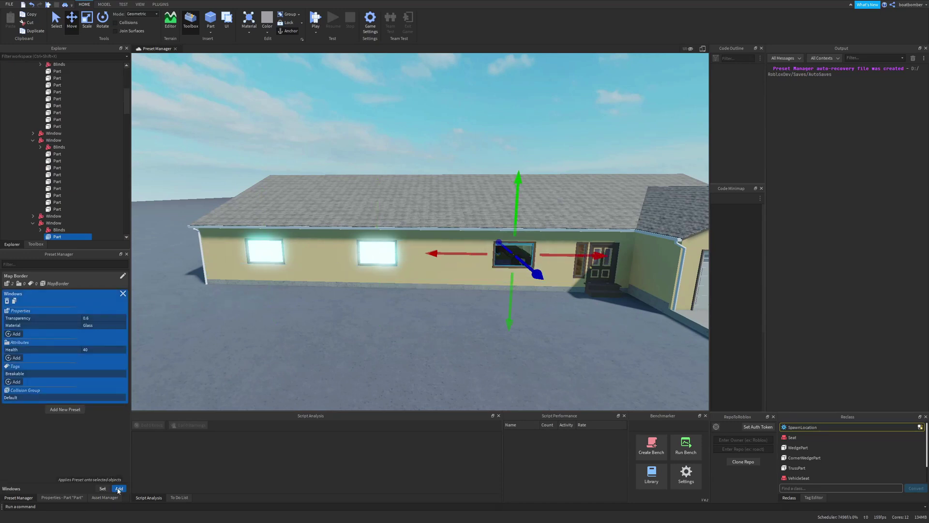
Select the glass panes of the other two front windows together and apply the Windows preset to them
{"action": "left_click", "coordinate": [320, 336]}
{"action": "left_click", "coordinate": [379, 254], "text": "alt"}
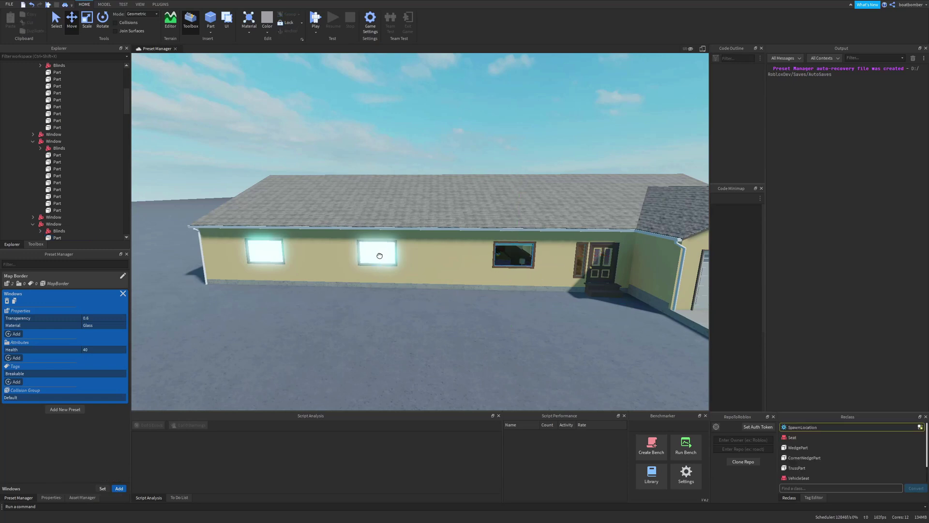
{"action": "left_click", "coordinate": [263, 255], "text": "ctrl+alt"}
{"action": "left_click", "coordinate": [119, 488]}
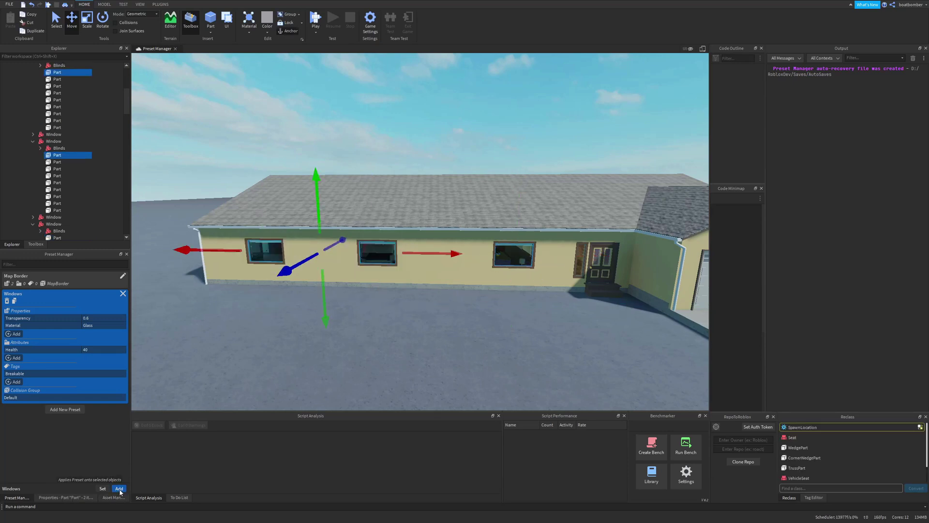
{"action": "left_click", "coordinate": [260, 359]}
Inspect one window pane up close and check its properties, Health attribute and assigned tags
{"action": "key", "text": "s"}
{"action": "right_click_drag", "start_coordinate": [286, 341], "coordinate": [286, 341]}
{"action": "key", "text": "a"}
{"action": "key", "text": "w"}
{"action": "key", "text": "w"}
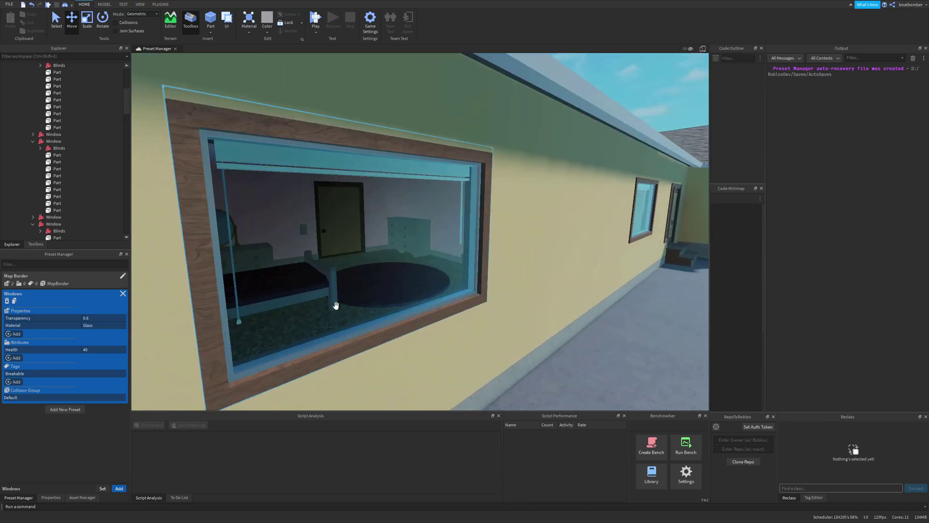
{"action": "left_click", "coordinate": [362, 262]}
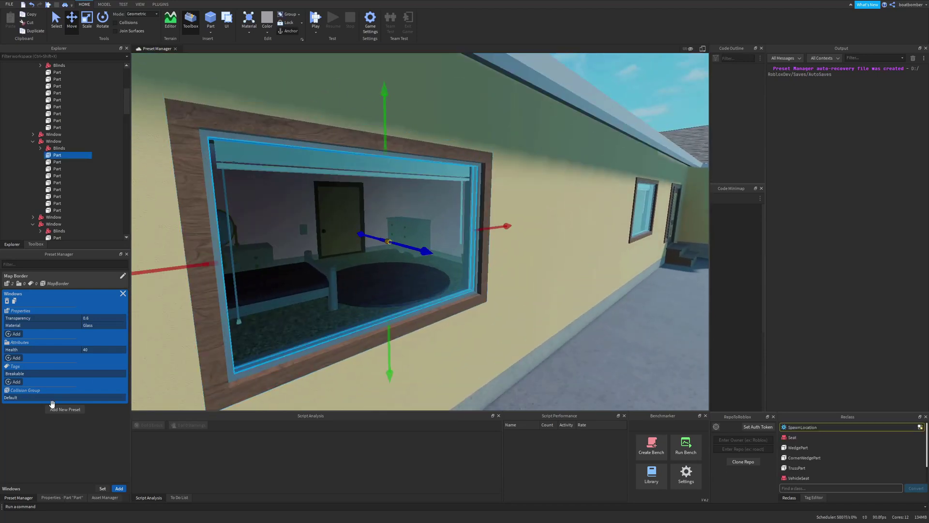
{"action": "left_click", "coordinate": [57, 498]}
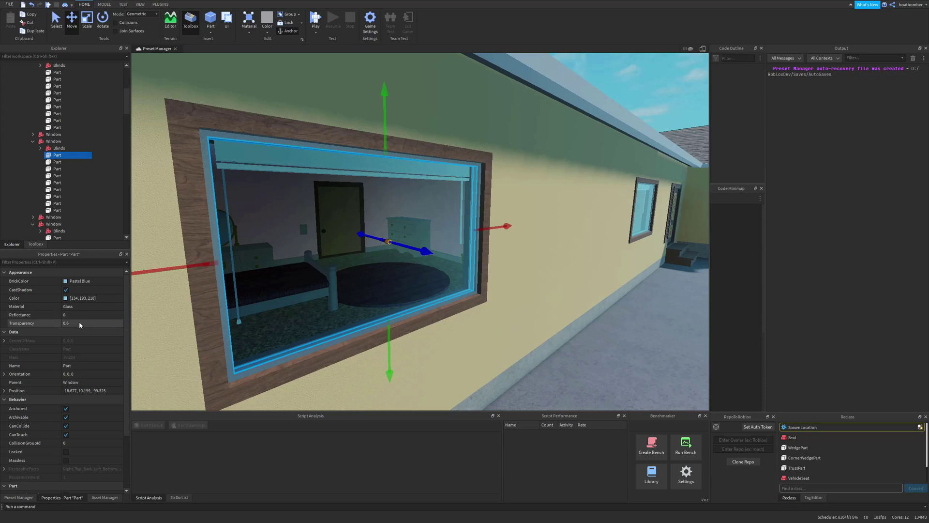
{"action": "scroll", "coordinate": [82, 419], "scroll_direction": "down", "scroll_amount": 3}
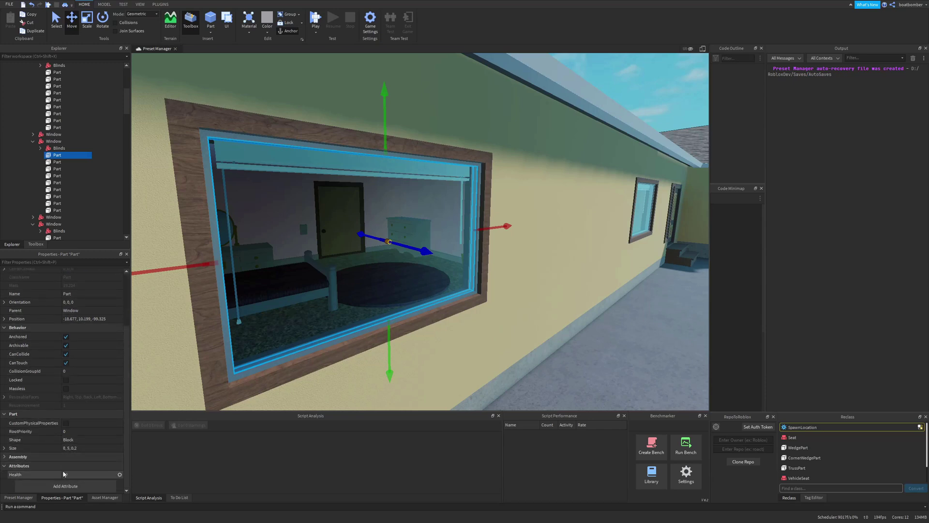
{"action": "left_click", "coordinate": [813, 497]}
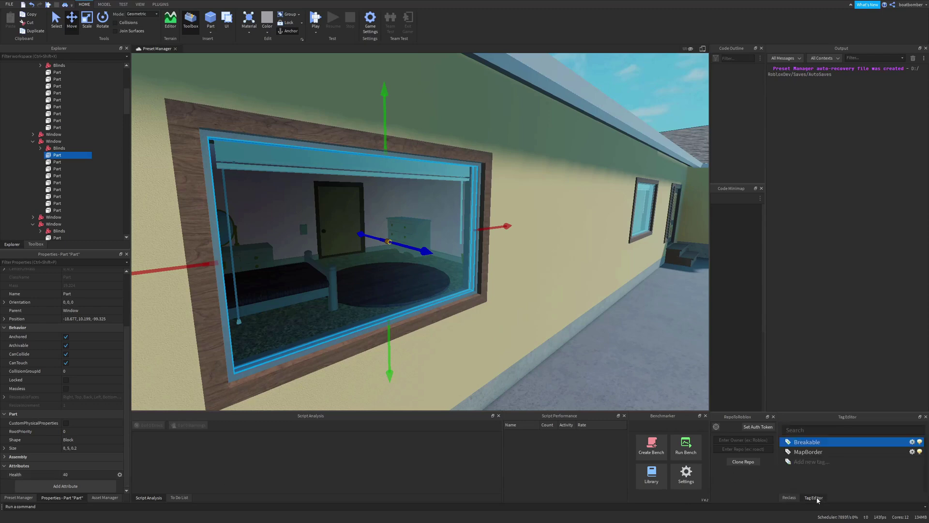
Deselect the window pane and close the Windows preset's editing view in the Preset Manager
{"action": "scroll", "coordinate": [565, 353], "scroll_direction": "down", "scroll_amount": 5}
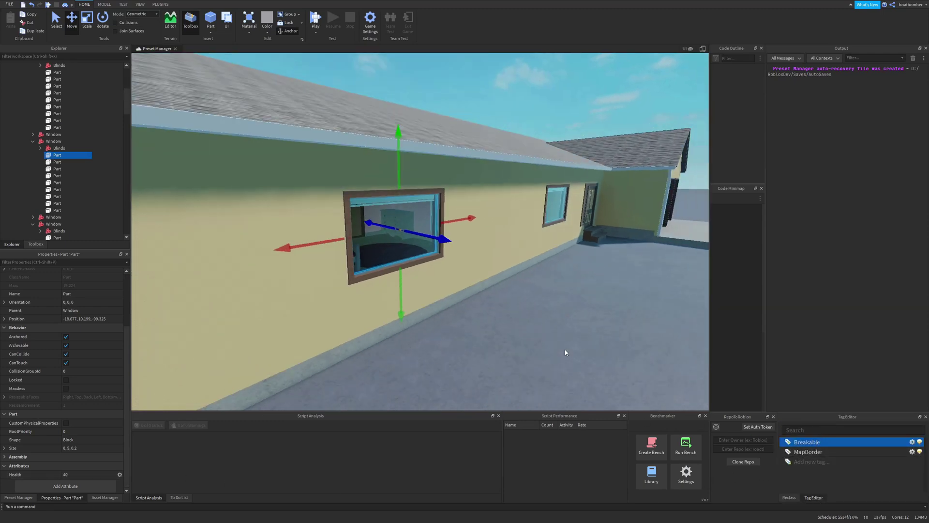
{"action": "scroll", "coordinate": [561, 351], "scroll_direction": "down", "scroll_amount": 3}
{"action": "left_click", "coordinate": [555, 349]}
{"action": "scroll", "coordinate": [494, 343], "scroll_direction": "down", "scroll_amount": 3}
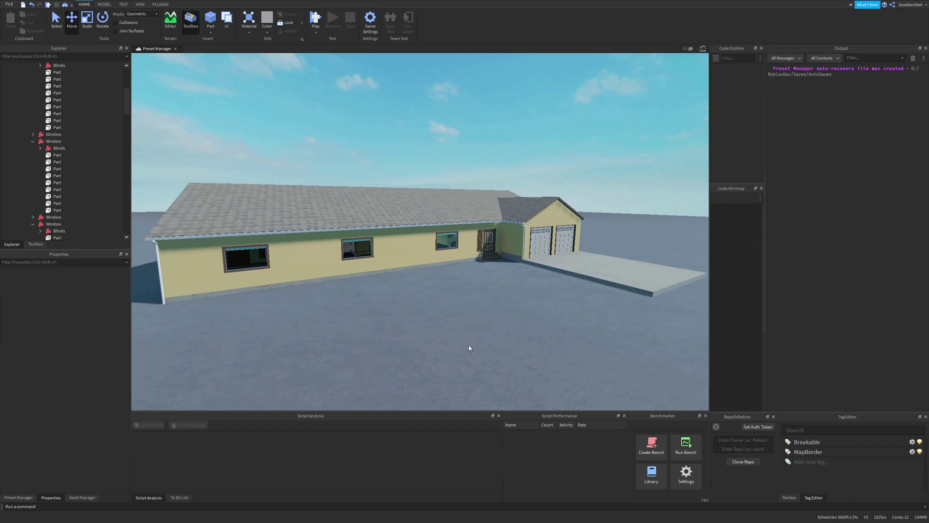
{"action": "right_click_drag", "start_coordinate": [469, 346], "coordinate": [503, 345]}
{"action": "left_click", "coordinate": [21, 498]}
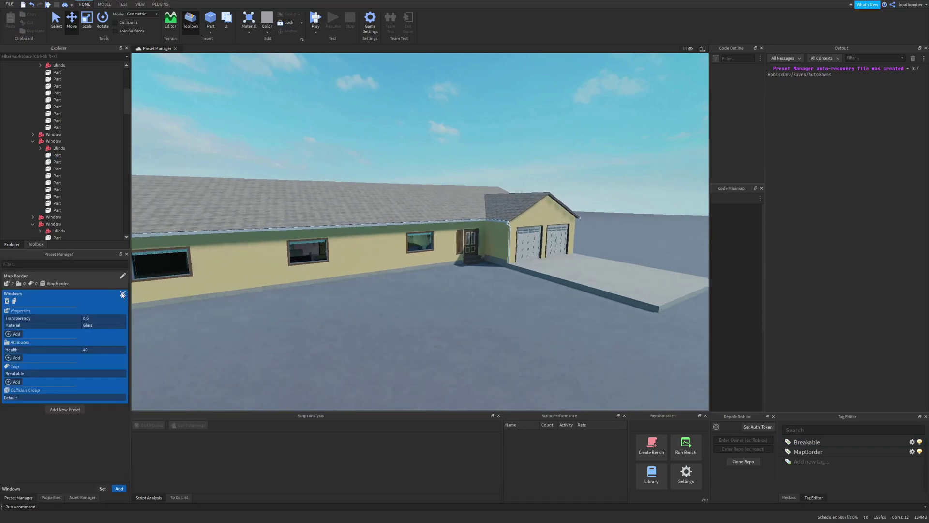
{"action": "left_click", "coordinate": [123, 294]}
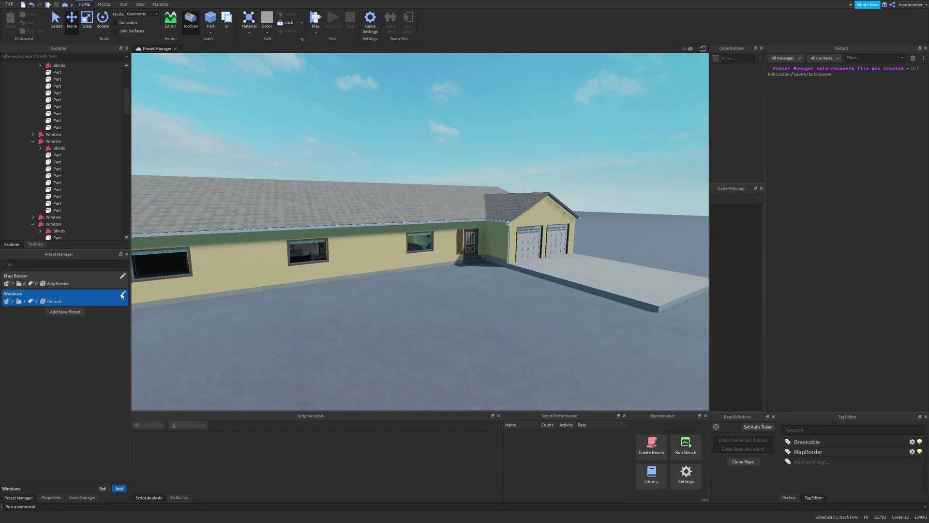
Duplicate the Windows preset from its editing view, and close that view
{"action": "left_click", "coordinate": [123, 293]}
{"action": "left_click", "coordinate": [14, 300]}
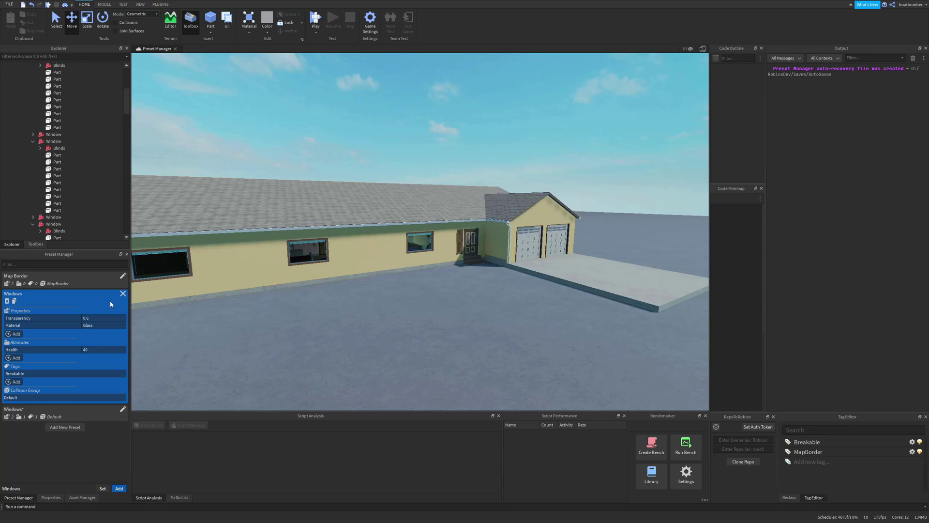
{"action": "left_click", "coordinate": [123, 294]}
Rename the duplicated Windows preset as Window2, close its editing view and leave no preset selected
{"action": "left_click", "coordinate": [43, 310]}
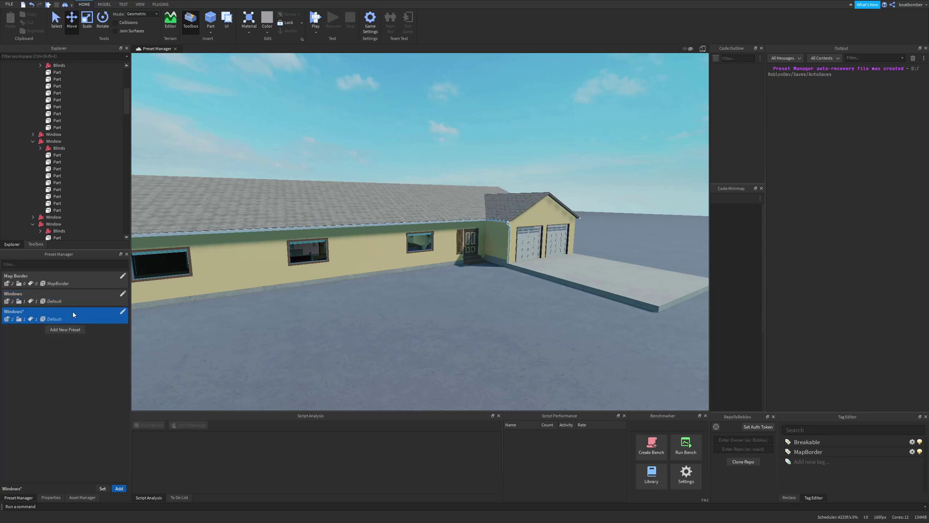
{"action": "left_click", "coordinate": [122, 312]}
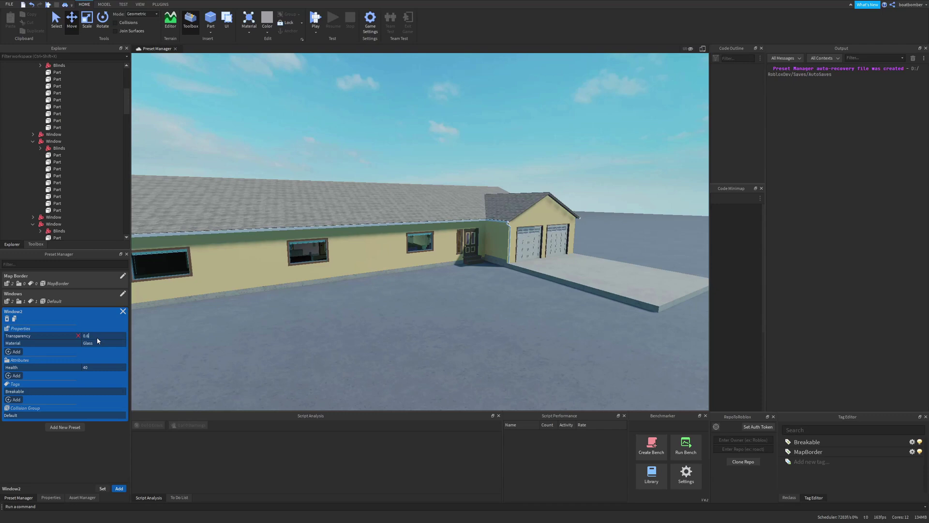
{"action": "left_click", "coordinate": [122, 312]}
{"action": "left_click", "coordinate": [86, 286]}
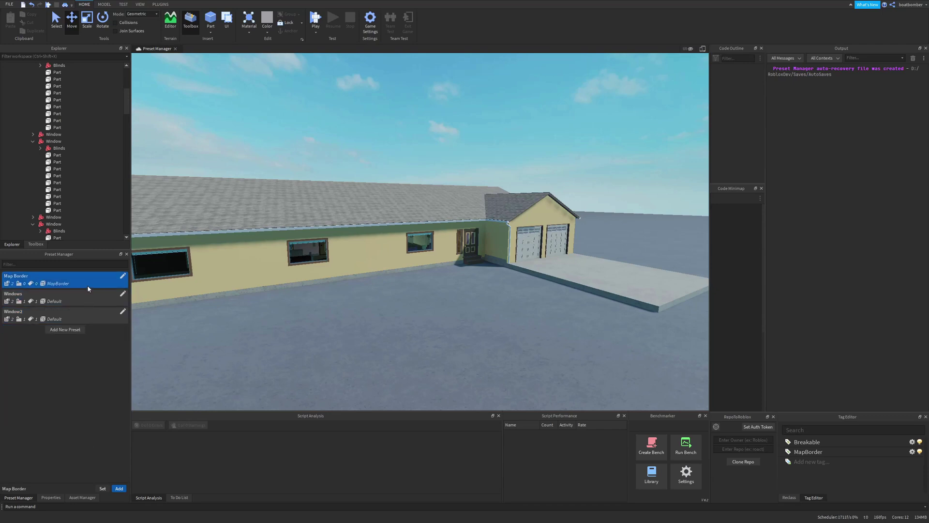
{"action": "left_click", "coordinate": [88, 289]}
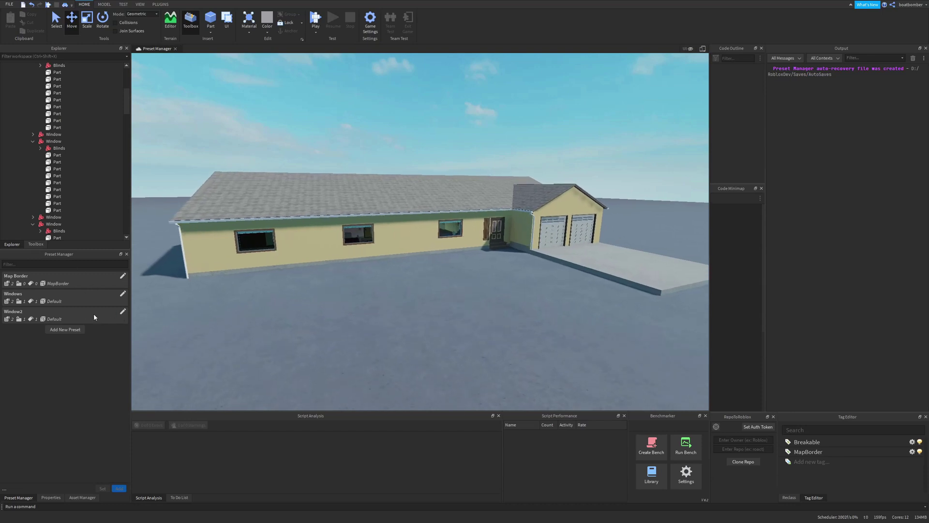
{"action": "key", "text": "w"}
{"action": "key", "text": "e"}
{"action": "right_click_drag", "start_coordinate": [338, 354], "coordinate": [371, 352]}
{"action": "key", "text": "a"}
{"action": "key", "text": "s"}
{"action": "key", "text": "d"}
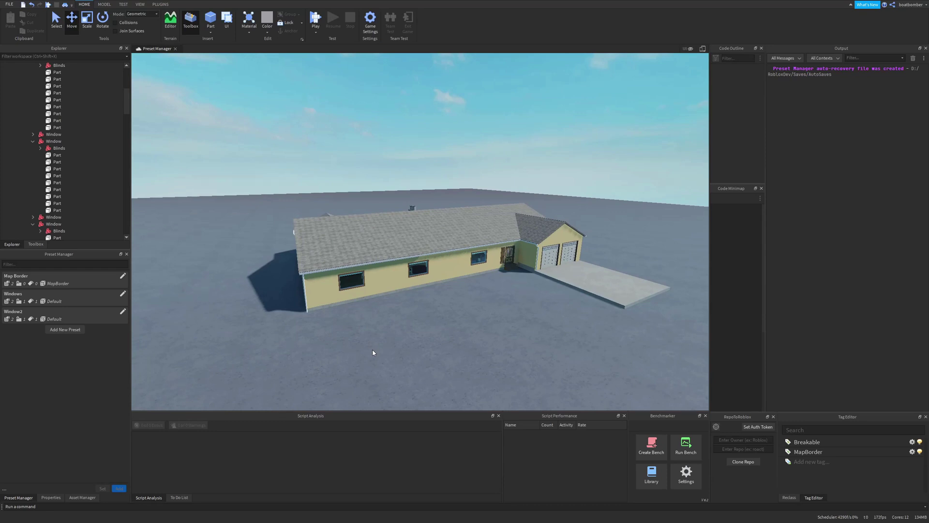
Filter the preset list by "win" and by "map", and clear the filter to list all presets
{"action": "left_click", "coordinate": [64, 265]}
{"action": "type", "text": "win"}
{"action": "key", "text": "BackSpace"}
{"action": "key", "text": "BackSpace"}
{"action": "key", "text": "BackSpace"}
{"action": "type", "text": "map"}
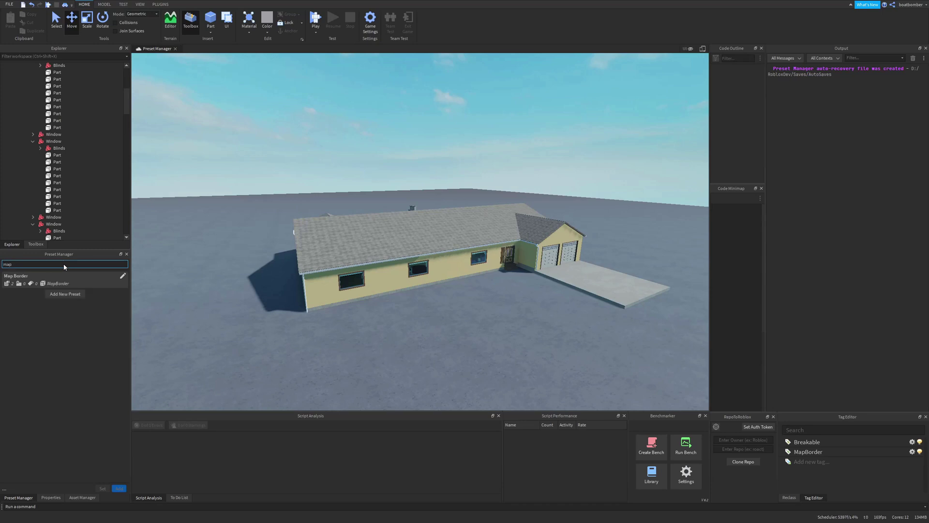
{"action": "key", "text": "BackSpace"}
{"action": "key", "text": "BackSpace"}
{"action": "key", "text": "BackSpace"}
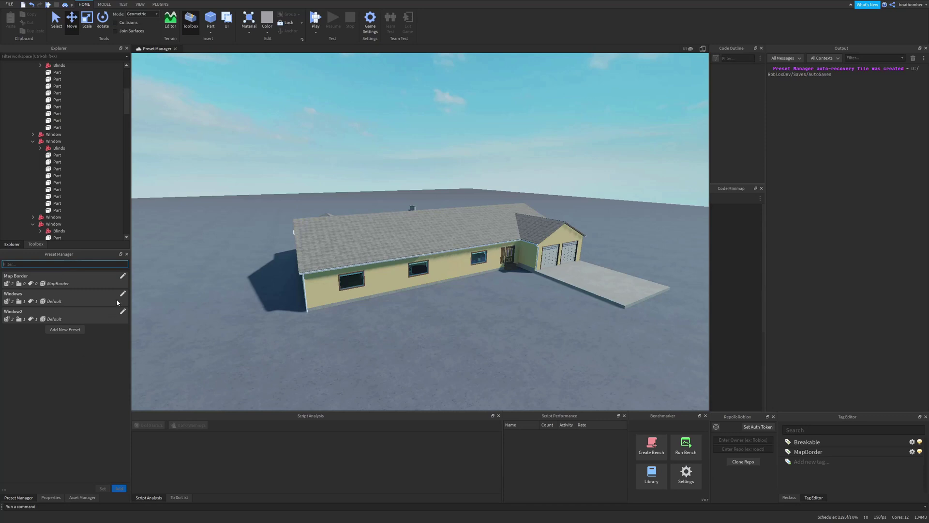